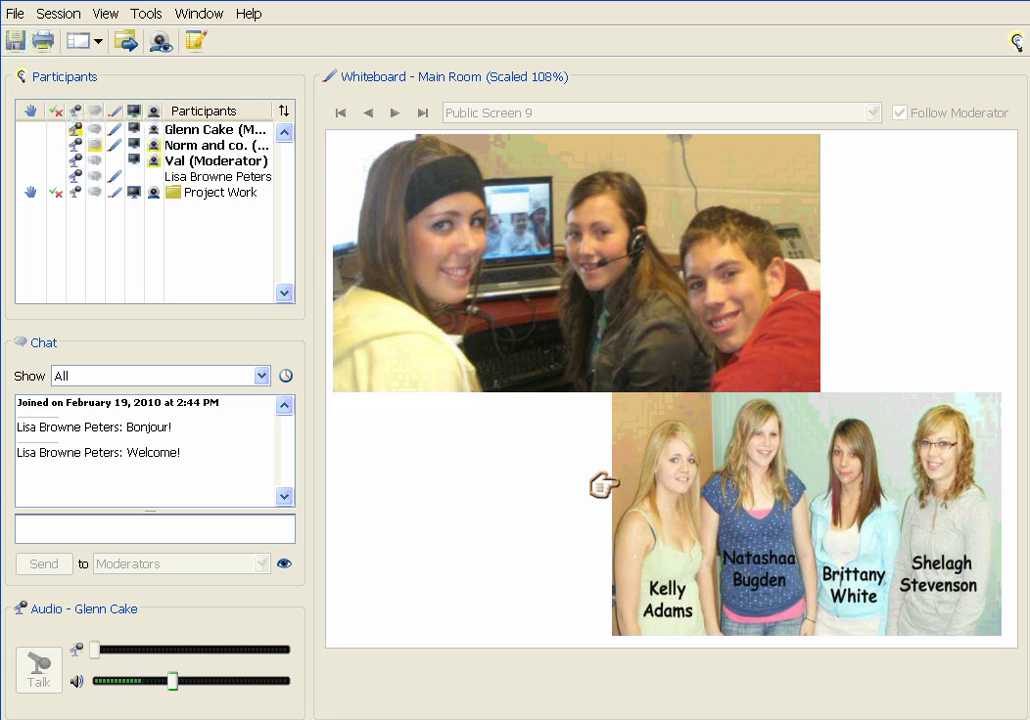
Nudge the speaker volume slider a little to the left to lower the volume.
left_click_drag(173, 681, 149, 681)
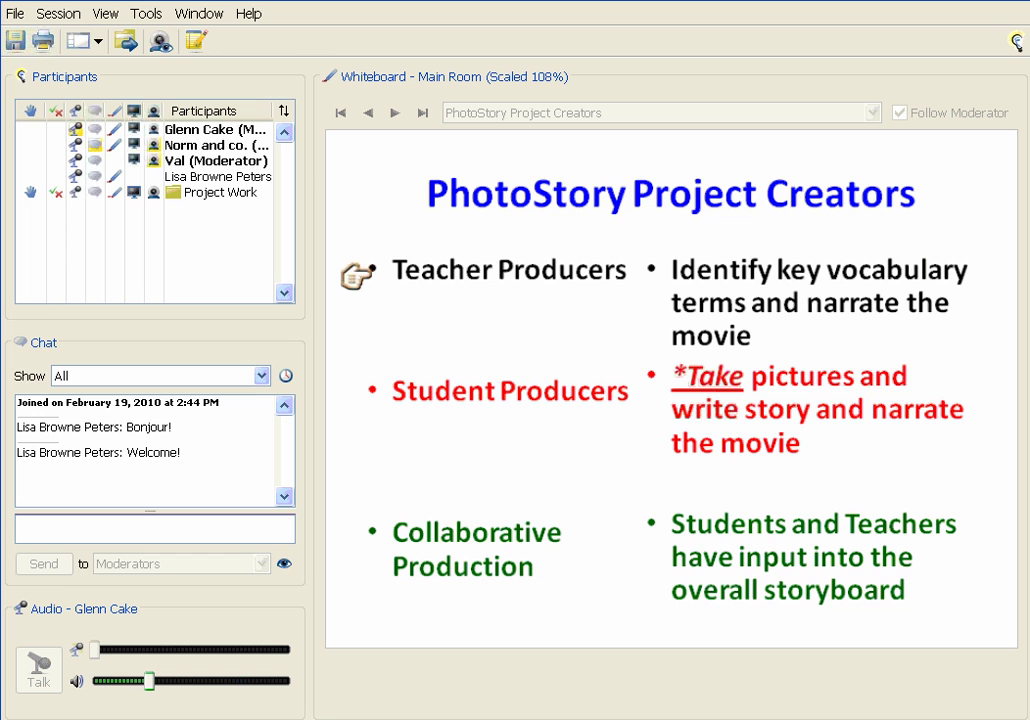
Move the whiteboard pointer down onto 'Student Producers'.
mouse_move(357, 277)
left_mouse_down()
mouse_move(349, 409)
mouse_move(361, 391)
left_mouse_up()
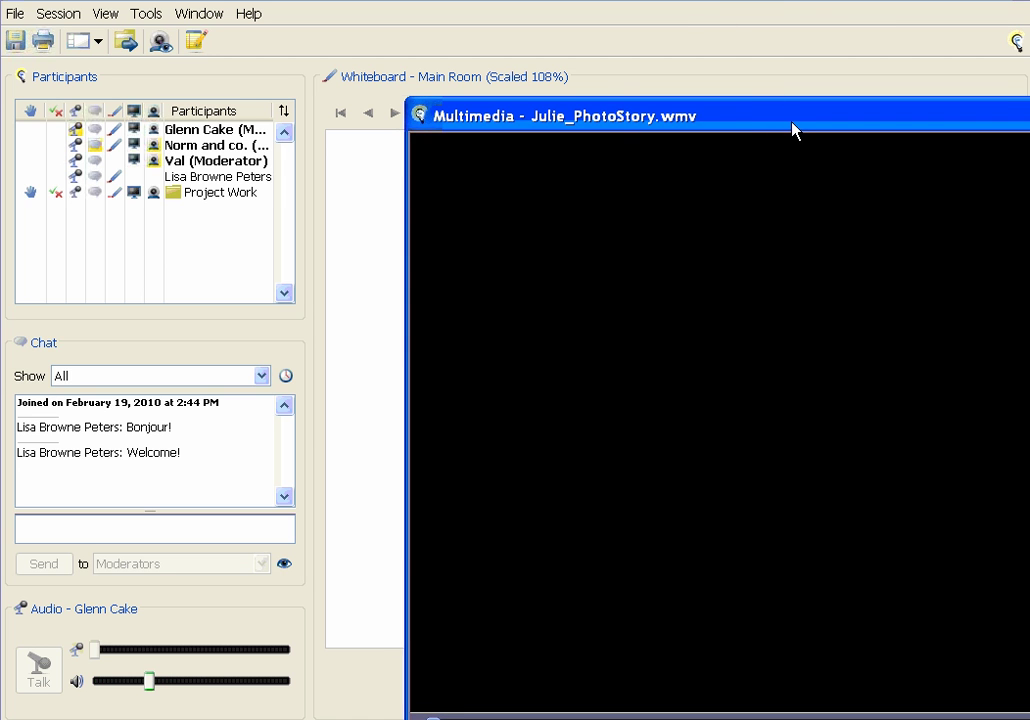
Move the Multimedia video window up and left and raise its playback volume slightly.
left_click_drag(789, 126, 680, 76)
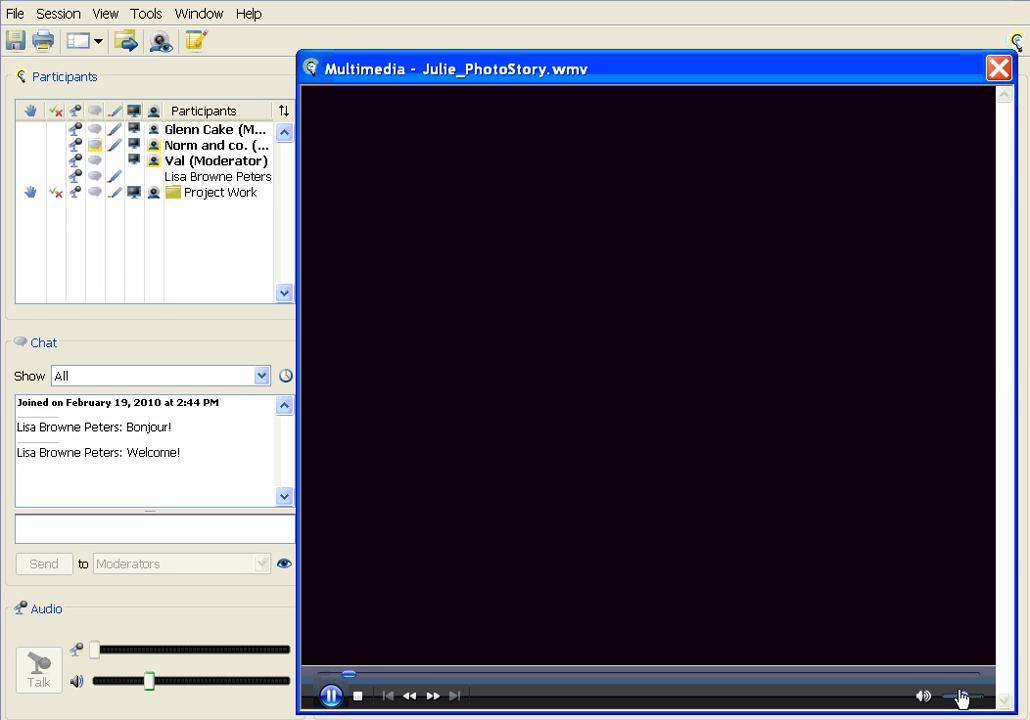
left_click_drag(966, 699, 979, 701)
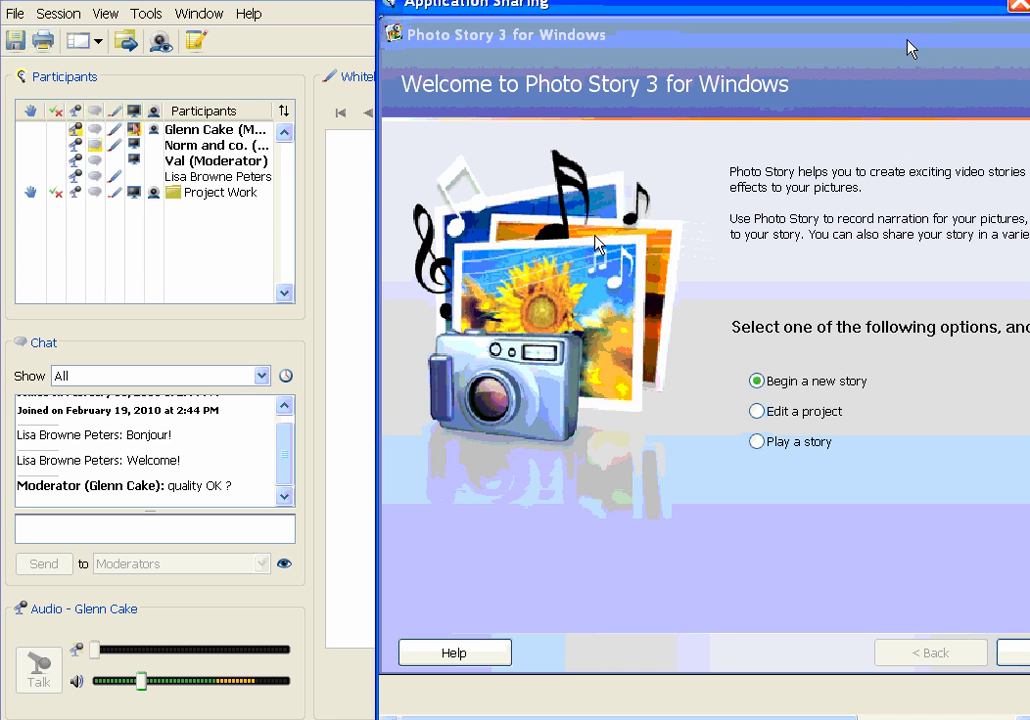
Shift the Application Sharing window left and widen it to show the full Photo Story welcome screen.
left_click_drag(896, 12, 861, 23)
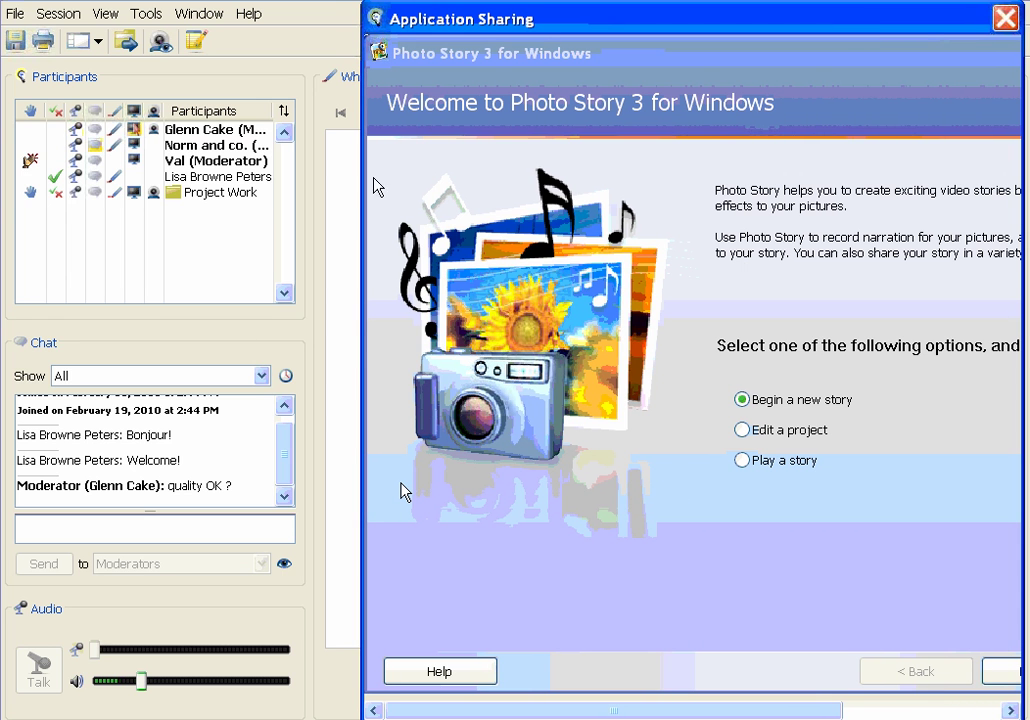
left_click_drag(362, 196, 95, 204)
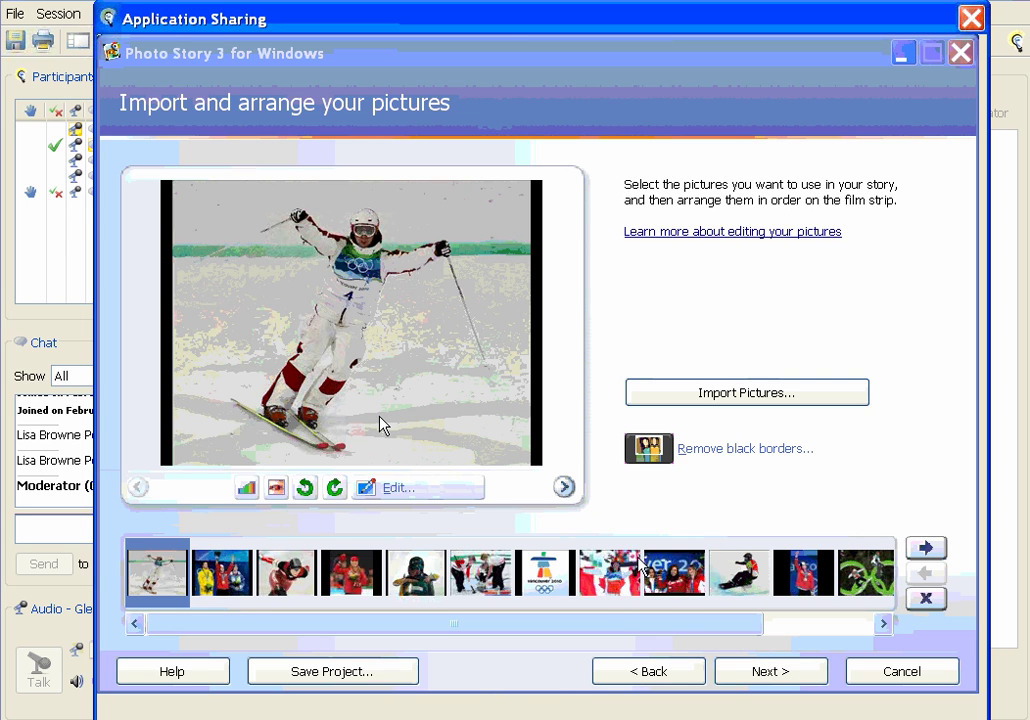
Put the Vancouver 2010 logo first and the snowboarder picture third, then continue to titles.
left_click(533, 572)
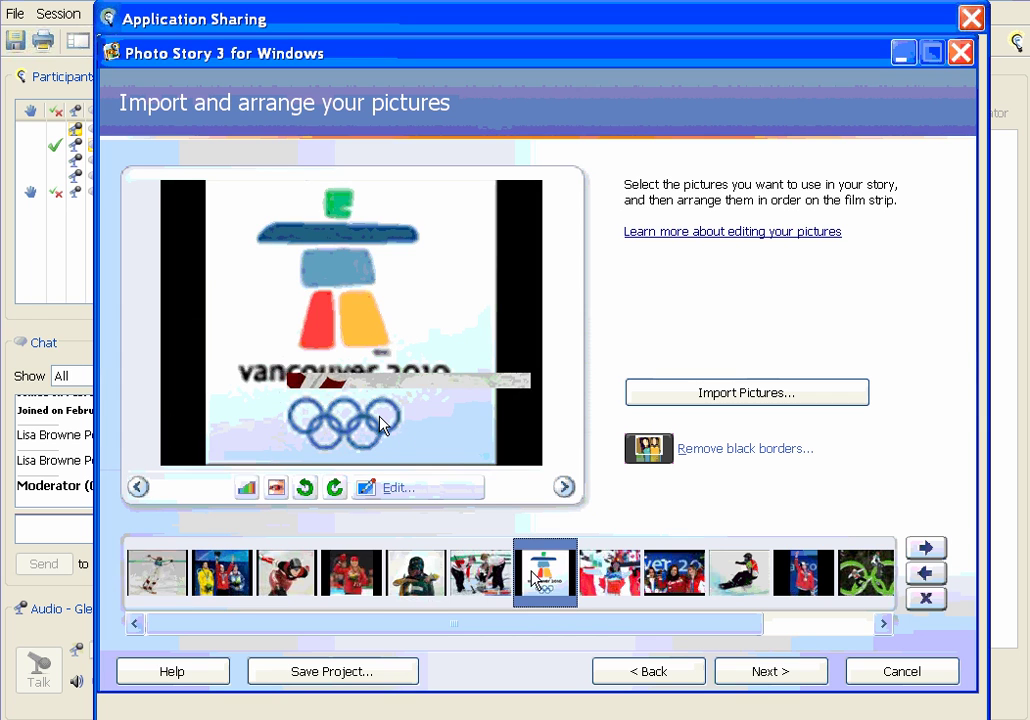
left_click_drag(150, 600, 150, 572)
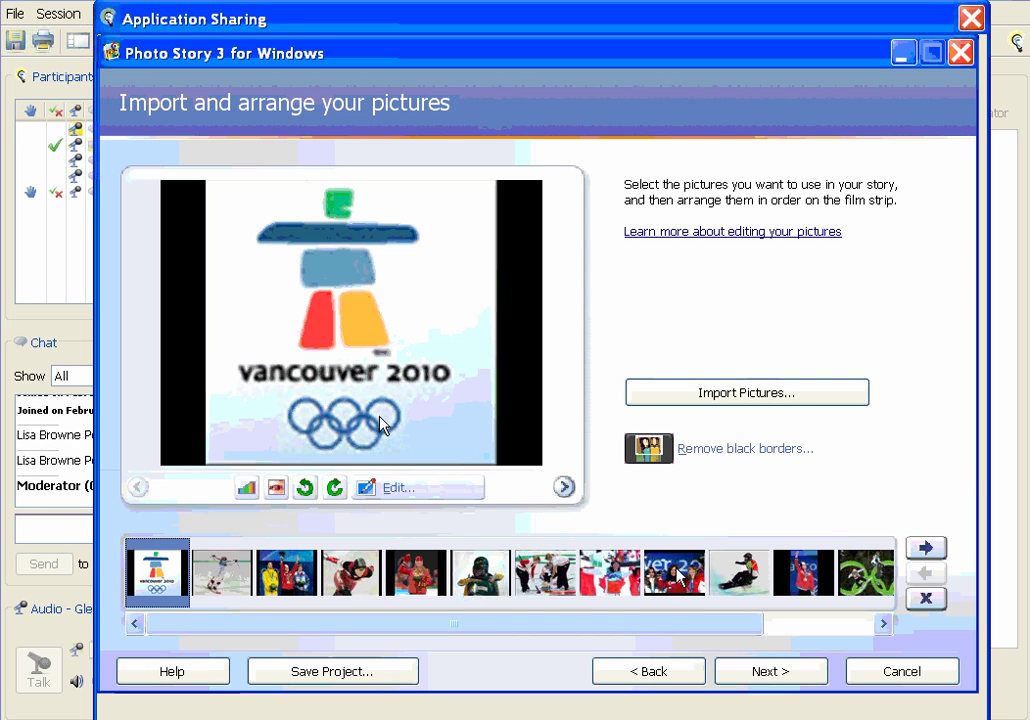
left_click(745, 577)
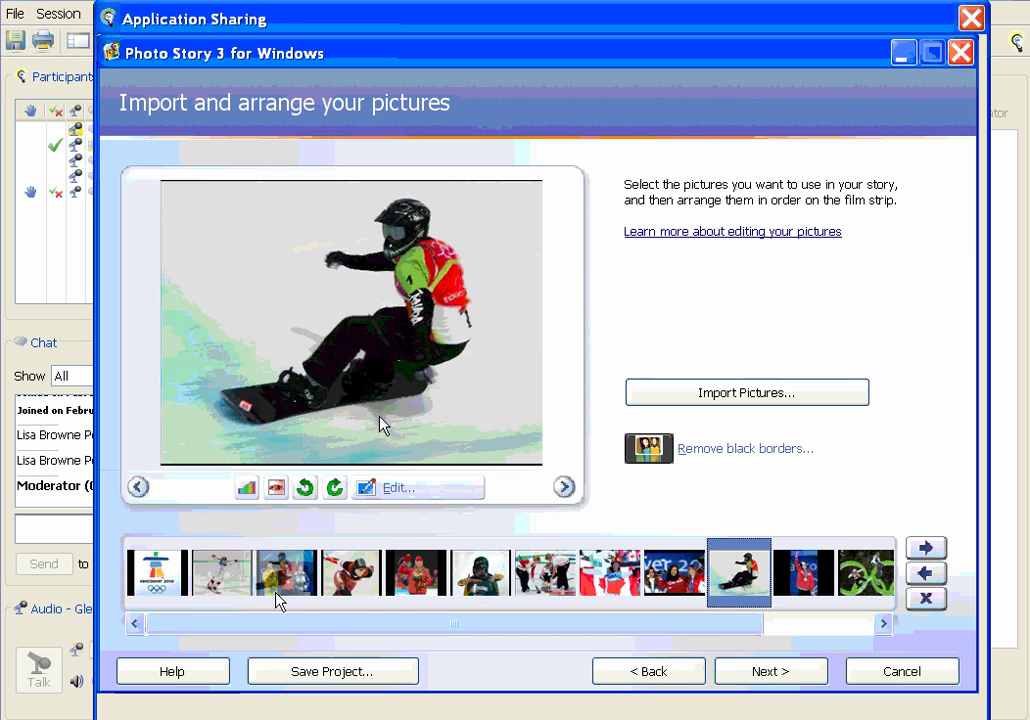
left_click_drag(272, 600, 313, 590)
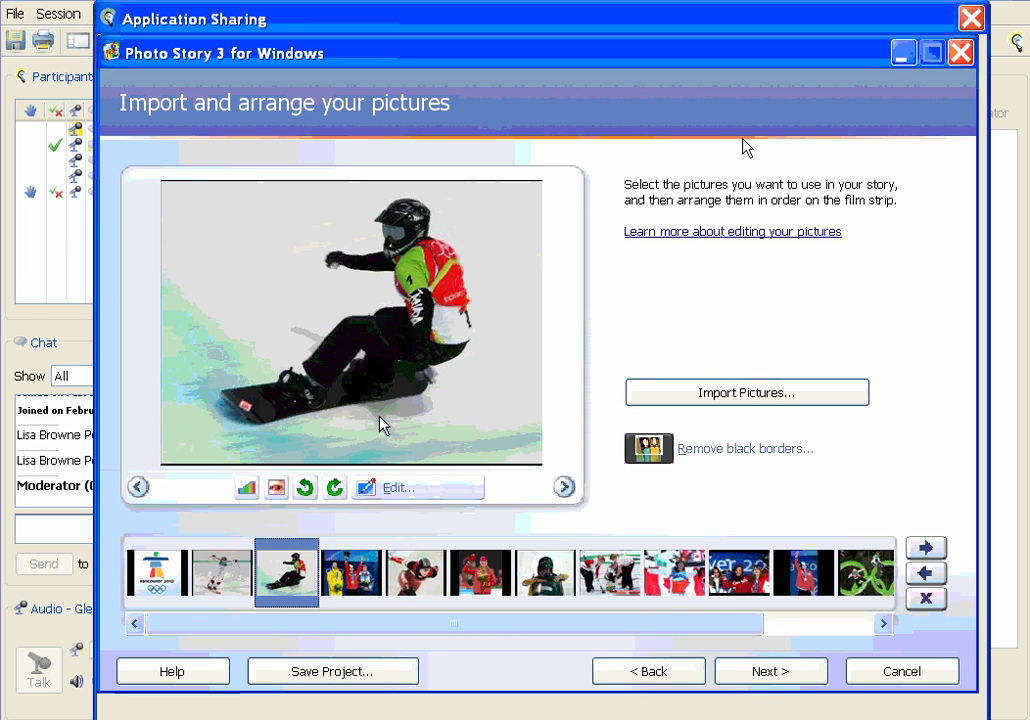
left_click(745, 675)
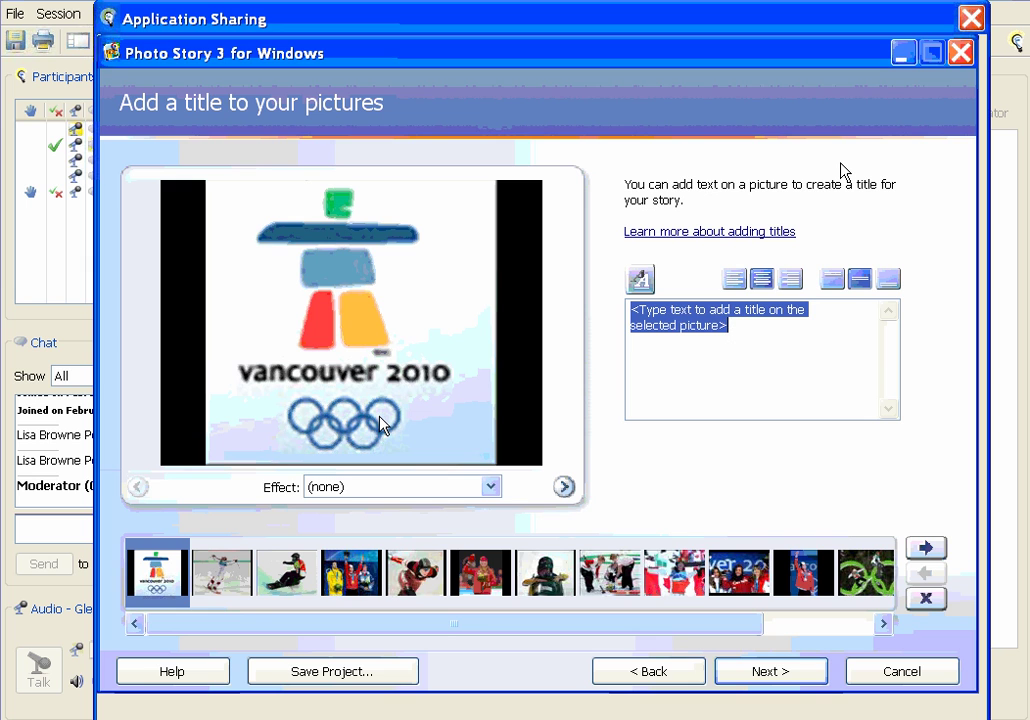
Title the Vancouver logo picture 'Welcome' in bold, green, 24-point font.
type("We")
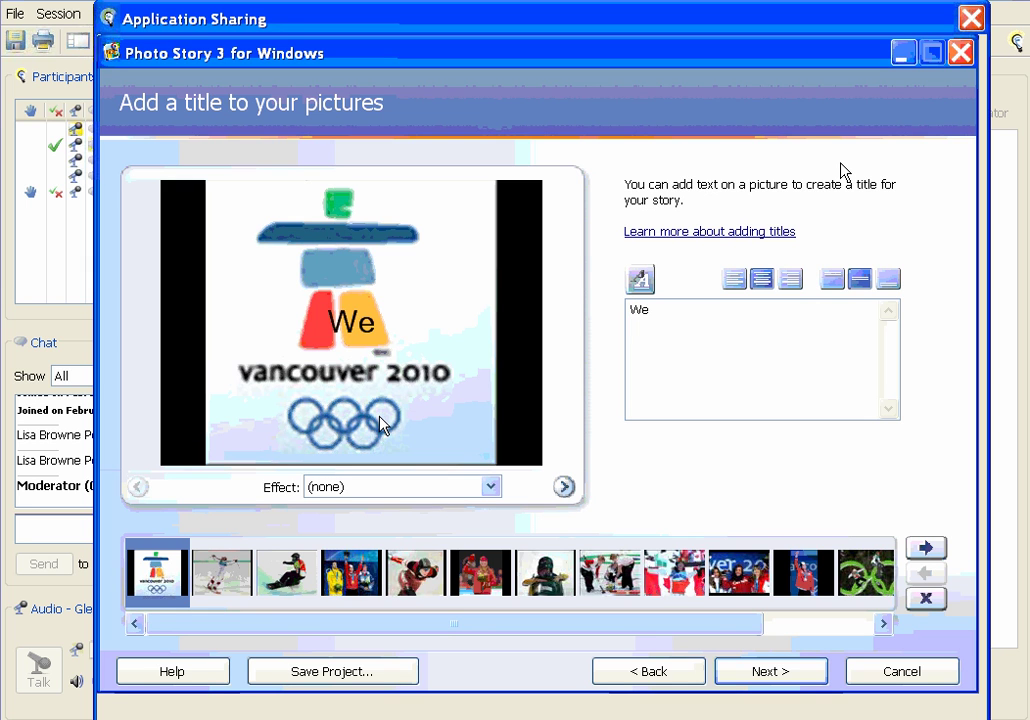
type("l")
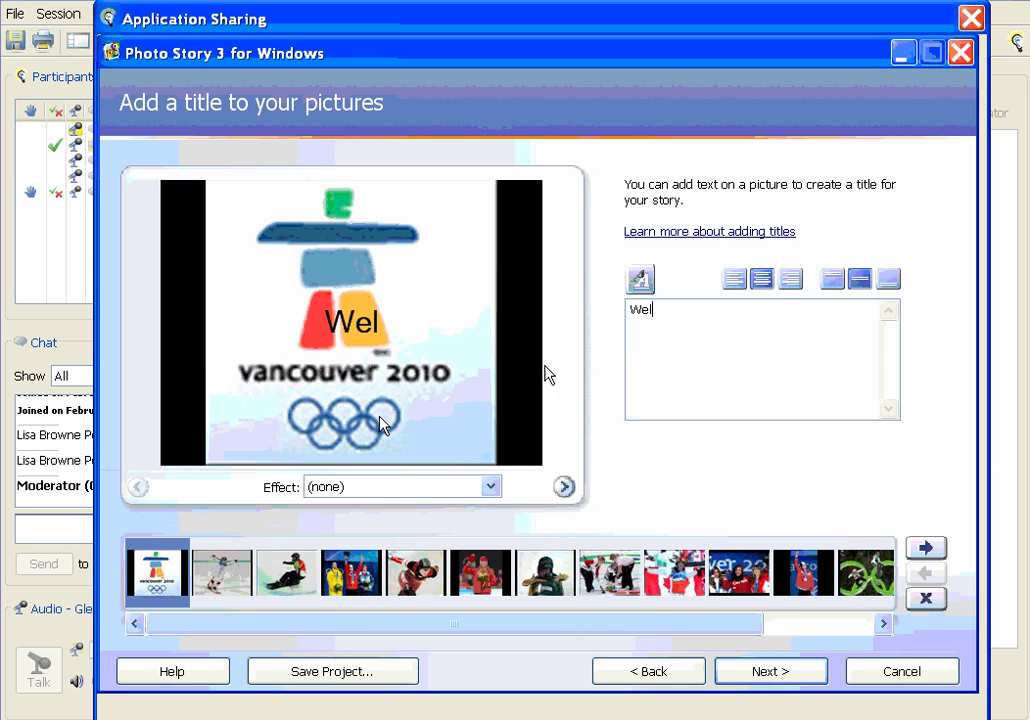
type("come")
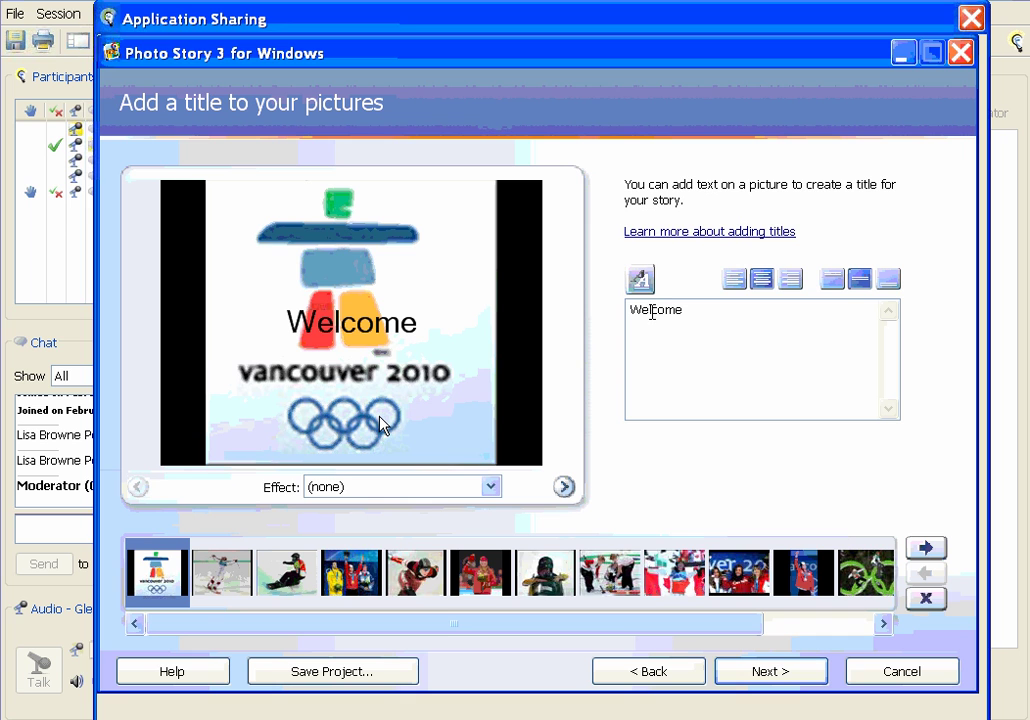
left_click(641, 280)
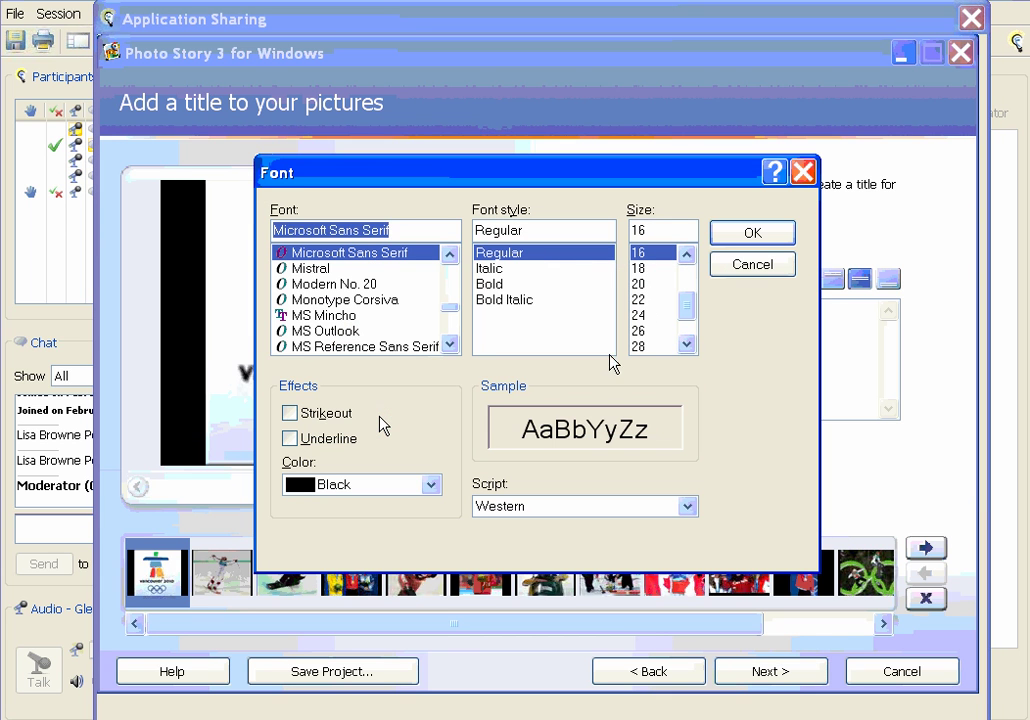
left_click(490, 284)
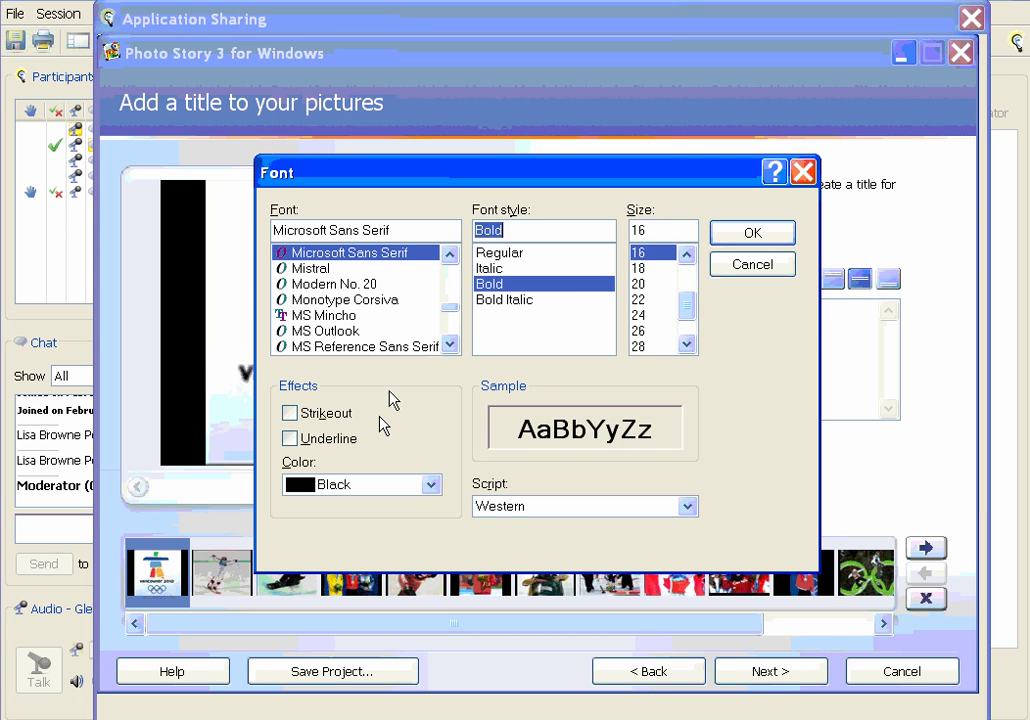
left_click(430, 484)
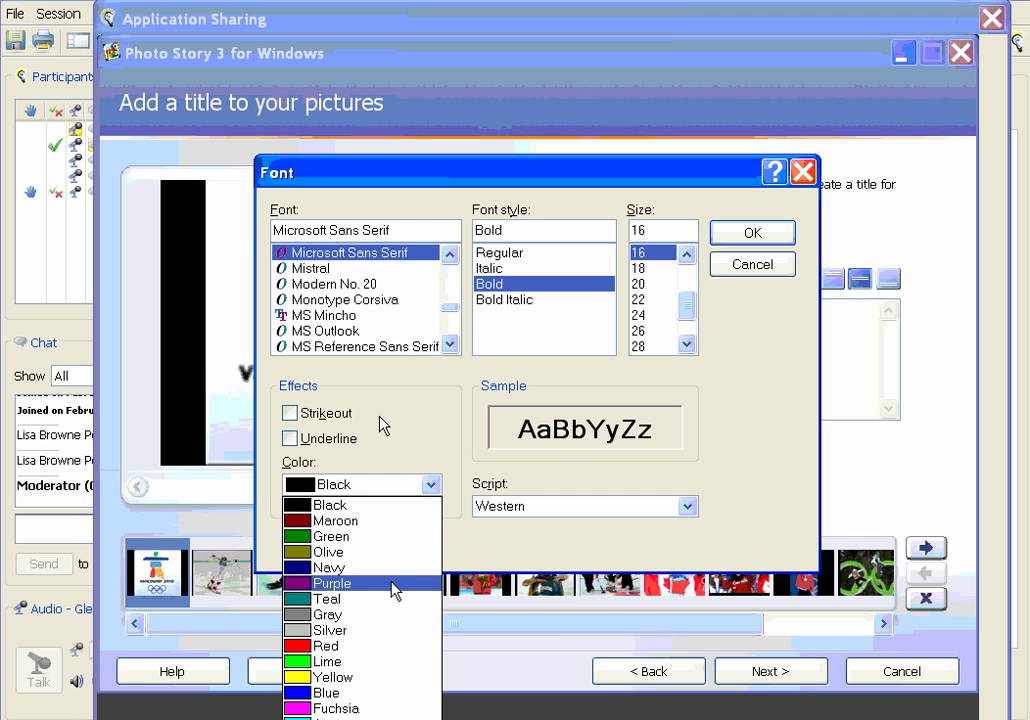
left_click(388, 537)
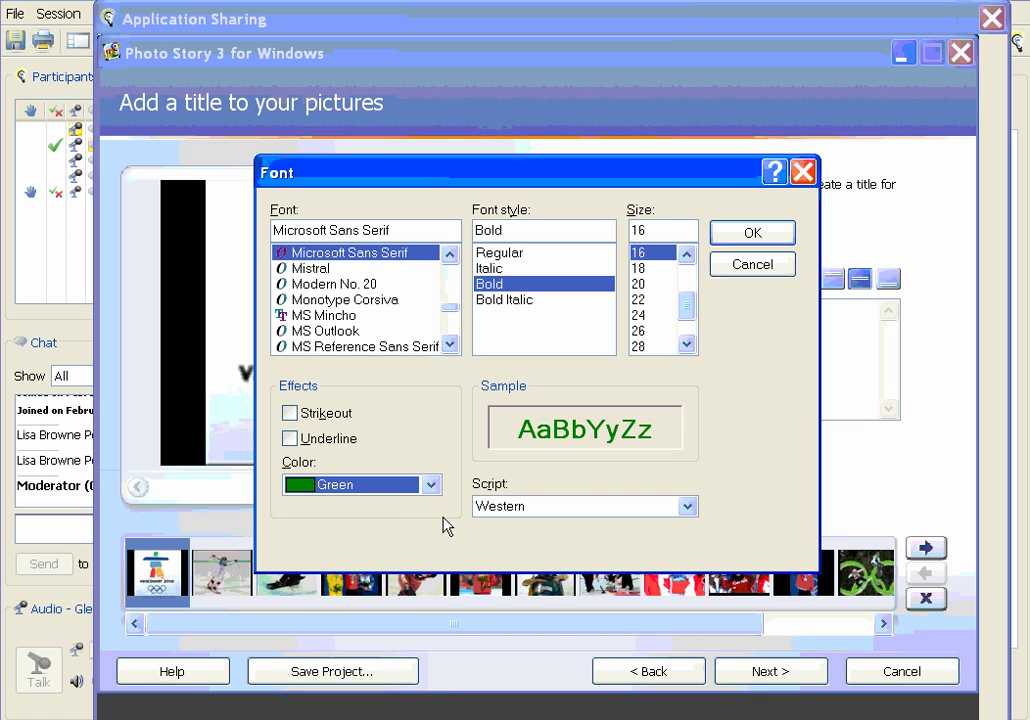
left_click(676, 314)
left_click(752, 233)
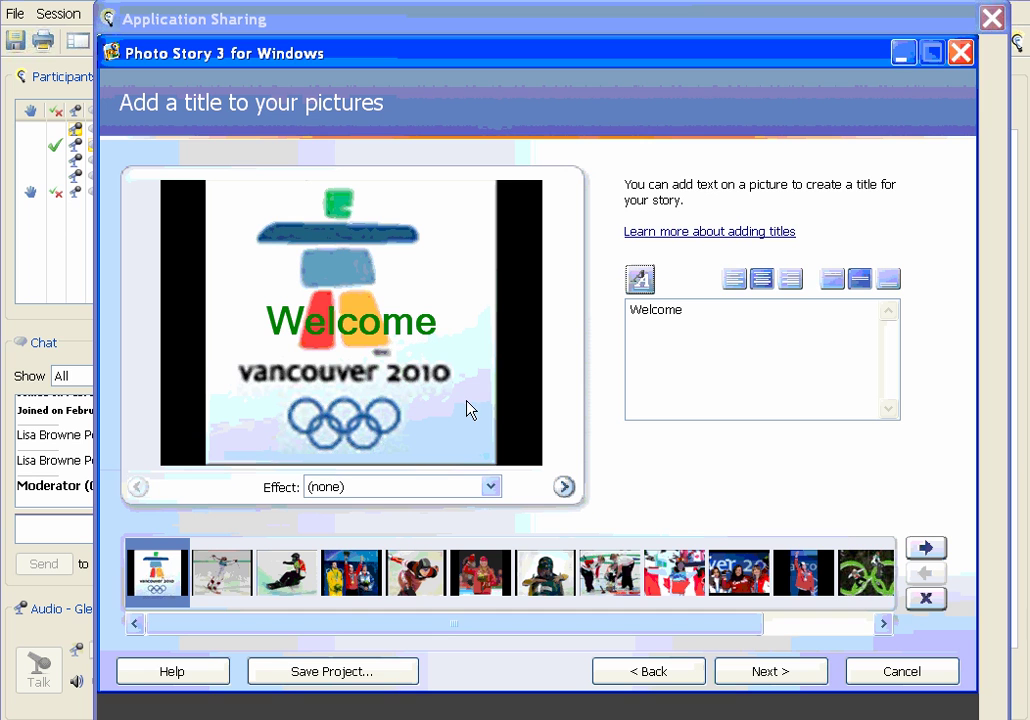
On the seventh picture, the bobsled shot, replace the title with 'This is scarey !!'.
left_click(552, 588)
left_click_drag(631, 310, 737, 328)
type("T")
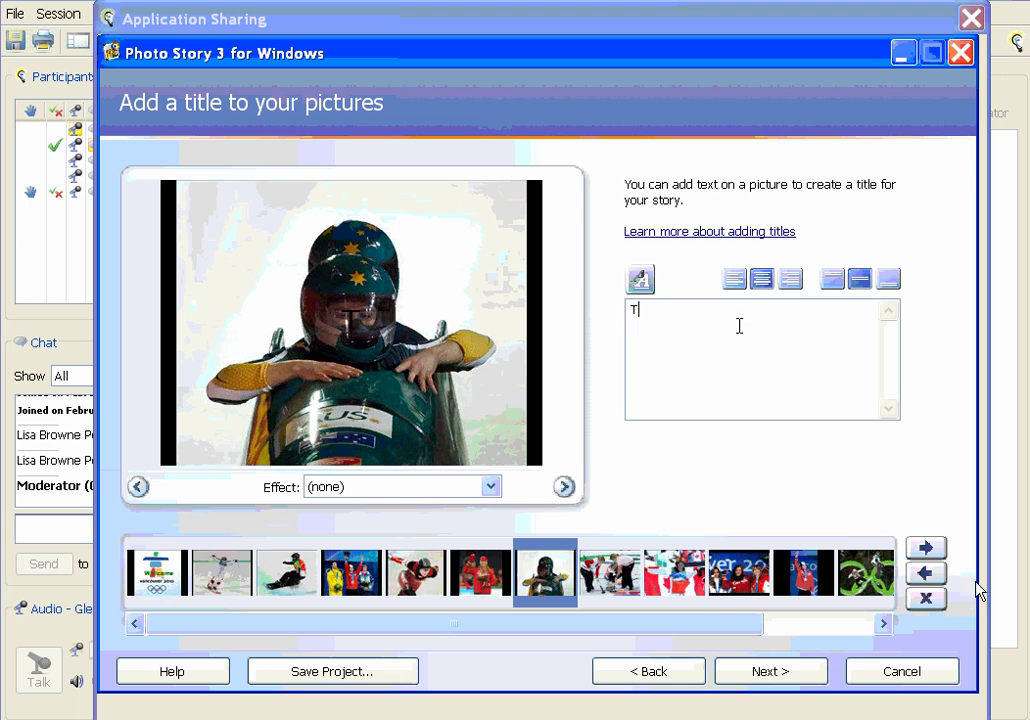
type("his is scarey !!")
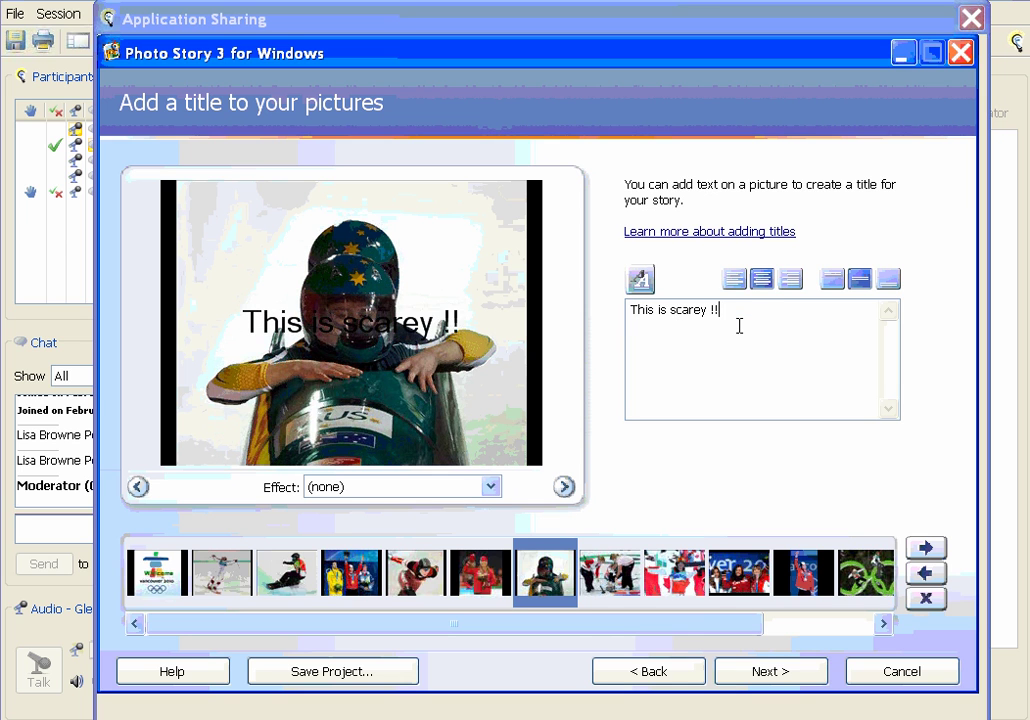
left_click_drag(744, 333, 623, 320)
Make the bobsled title red, bold, 24-point and align it to the top.
left_click(640, 279)
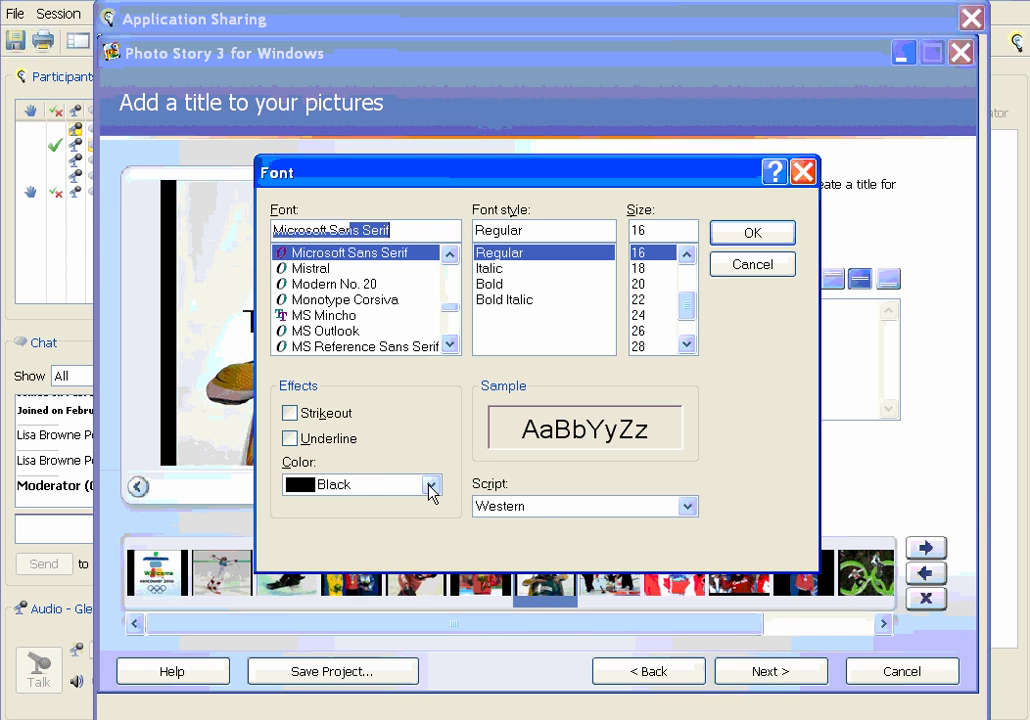
left_click(431, 486)
left_click(373, 647)
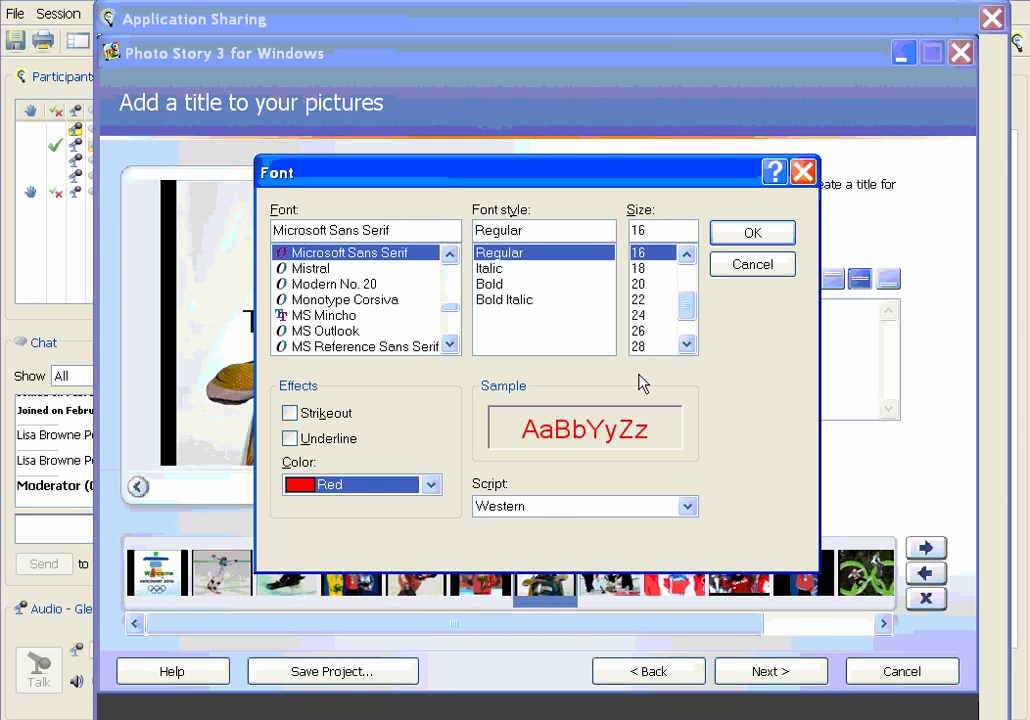
left_click(650, 316)
left_click(490, 284)
left_click(748, 233)
left_click(832, 280)
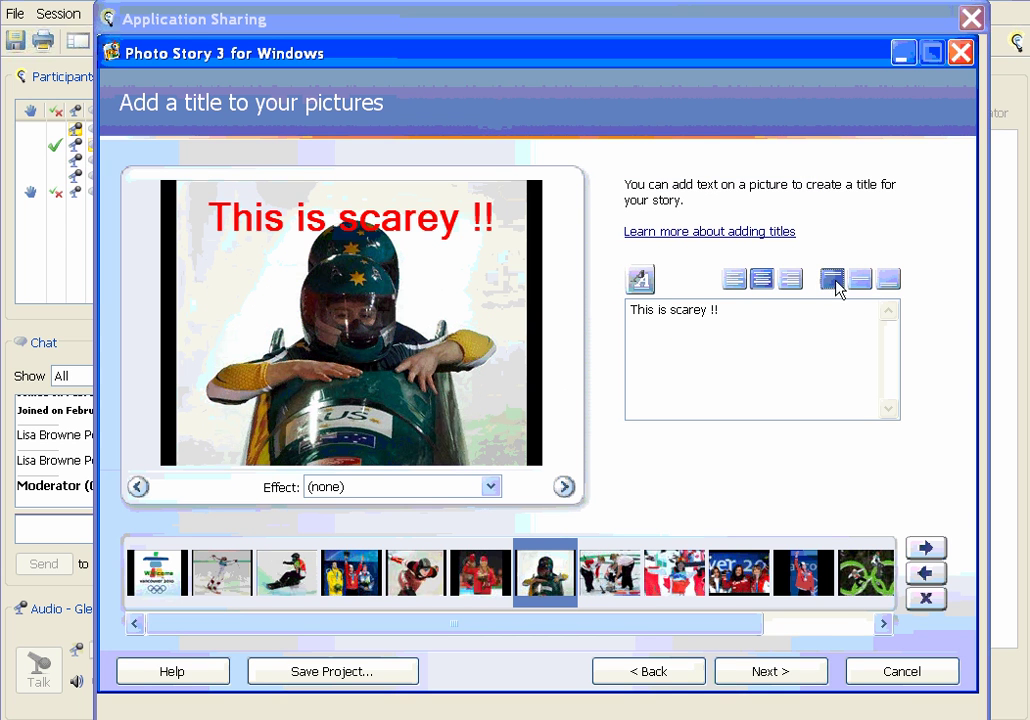